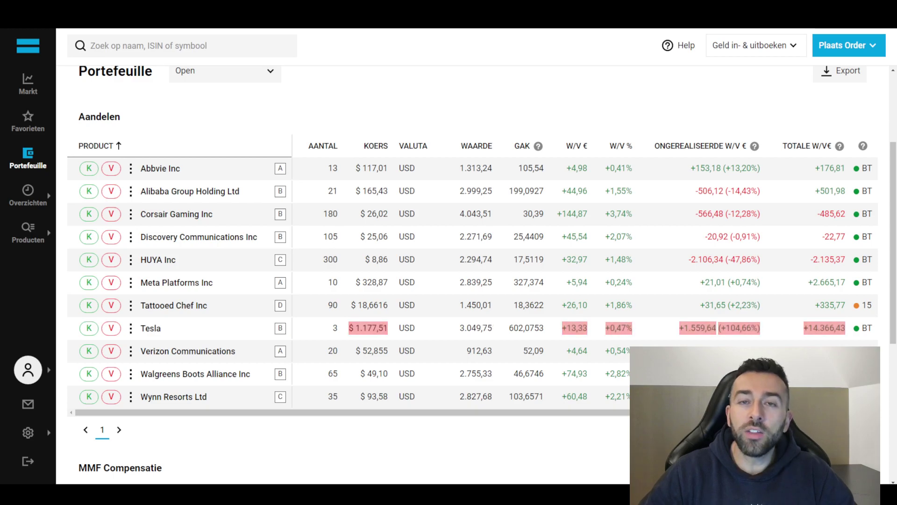
Step: Switch to the portfolio tracker's Watchlist sheet and review Alibaba's name, quantity, target price and required amount
key(ctrl+Tab)
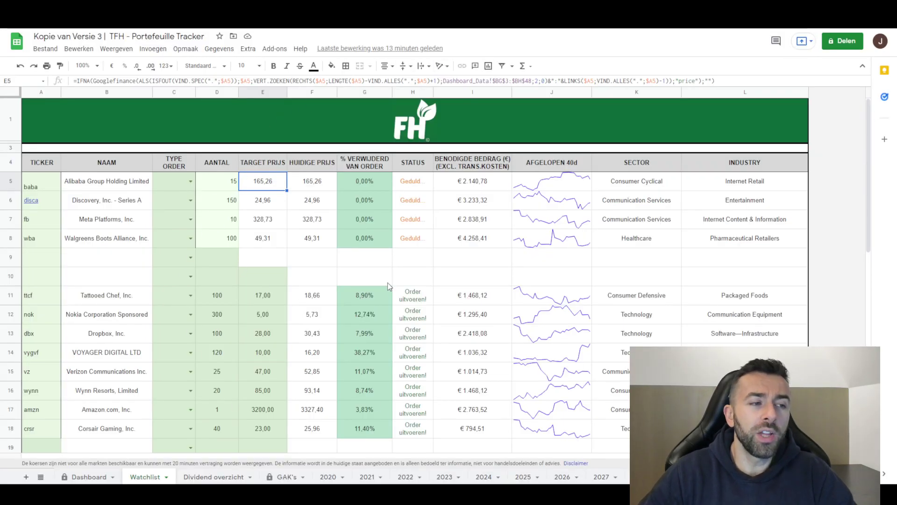
click(114, 184)
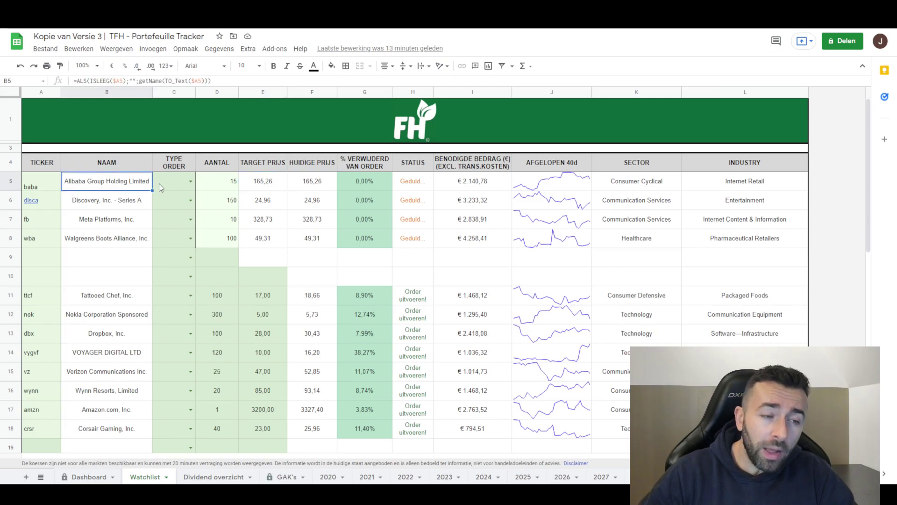
click(228, 184)
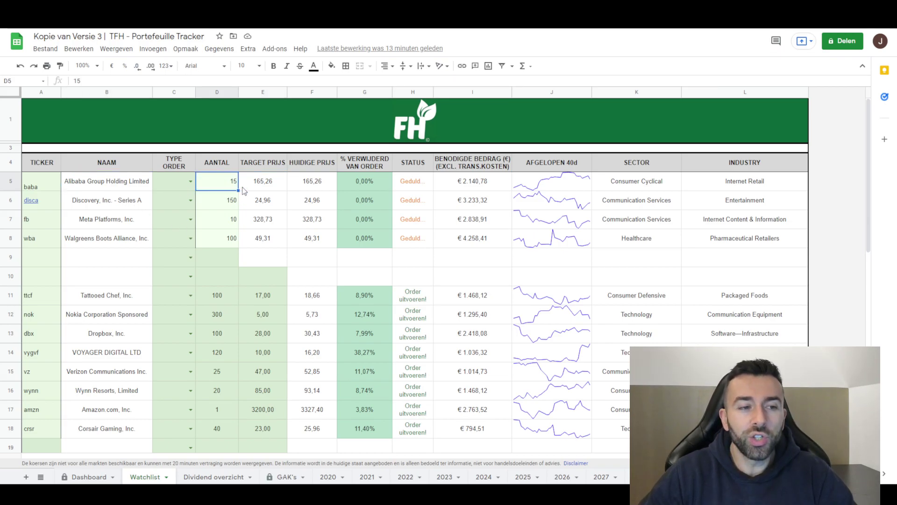
click(281, 184)
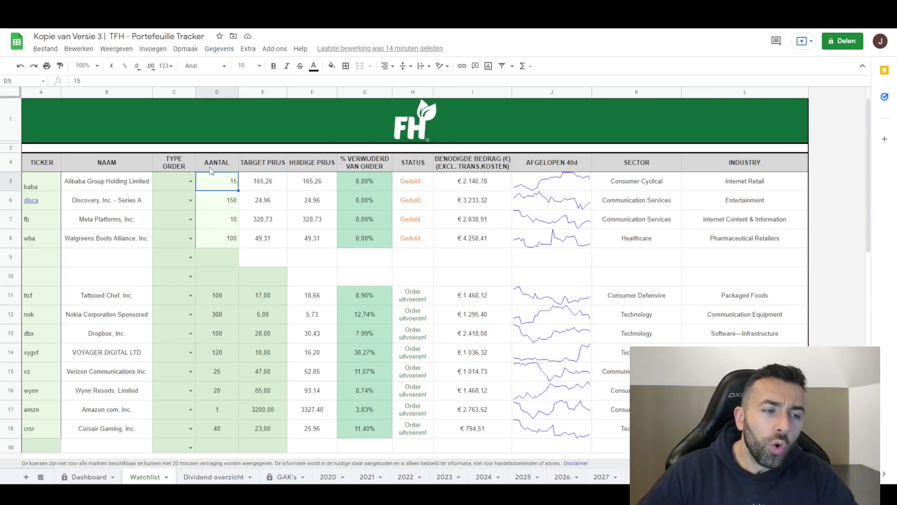
click(498, 186)
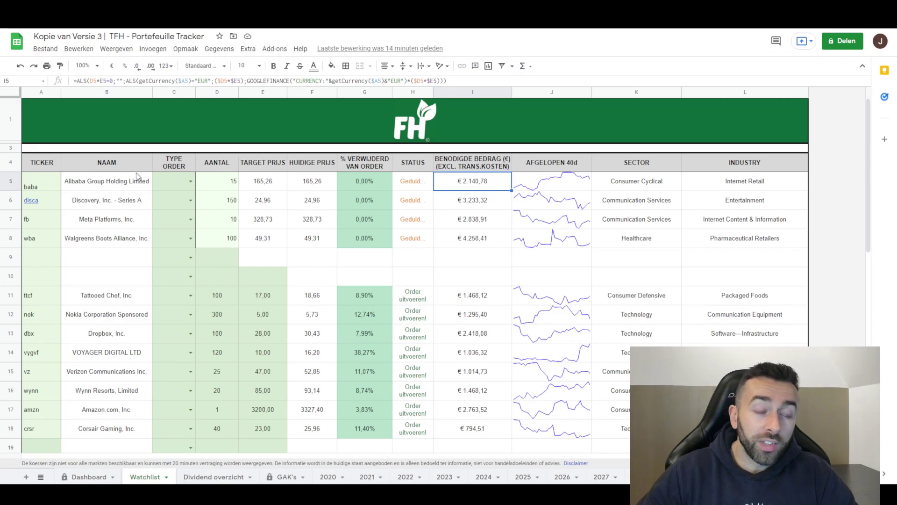
Step: Review the name, quantity, target price and required amount for Discovery in the watchlist
click(99, 199)
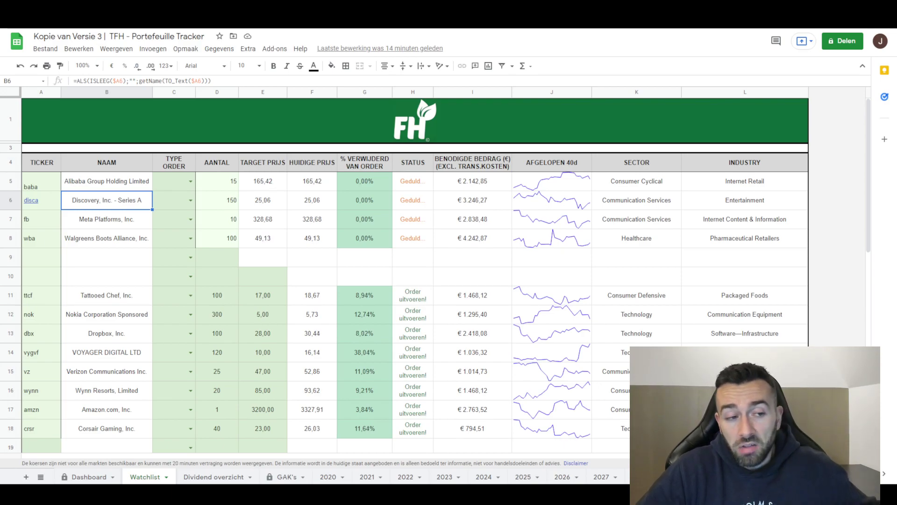
click(213, 202)
click(279, 209)
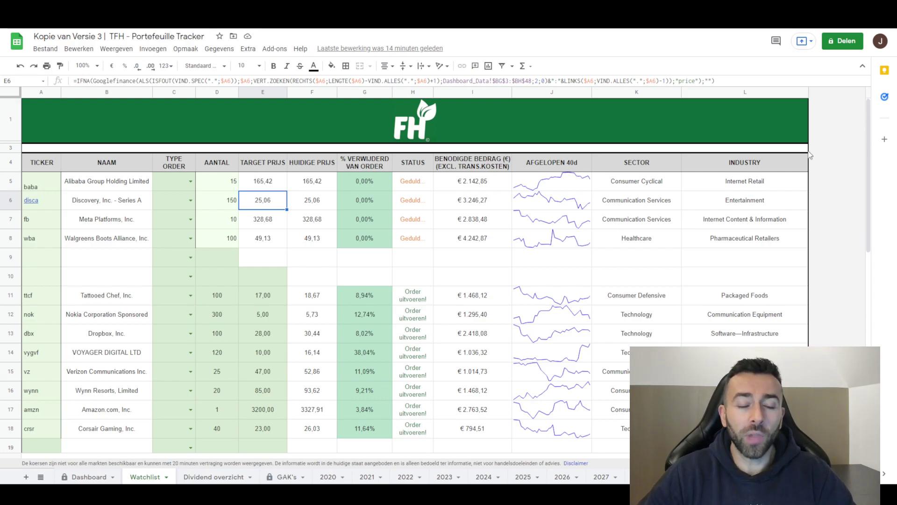
click(449, 200)
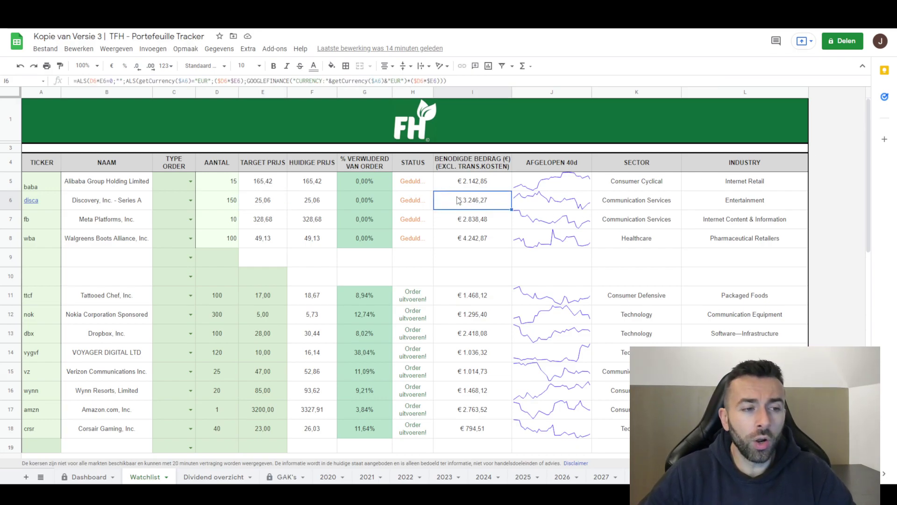
Step: Review the quantity and required amount for Meta Platforms, and the quantity and current price for Walgreens Boots Alliance
click(147, 223)
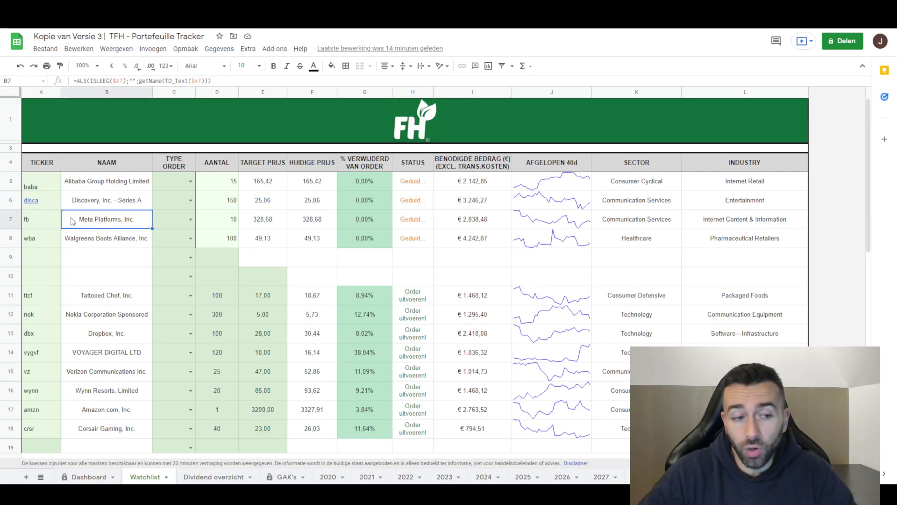
click(223, 223)
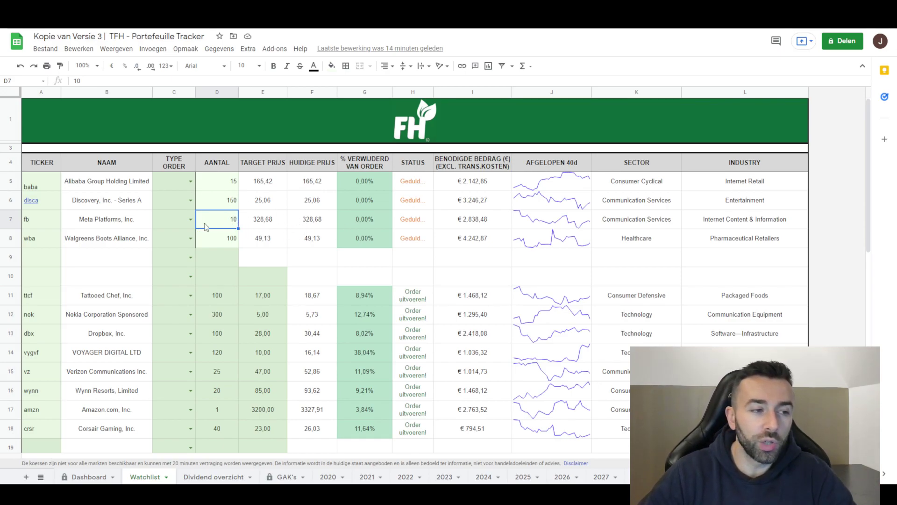
click(469, 221)
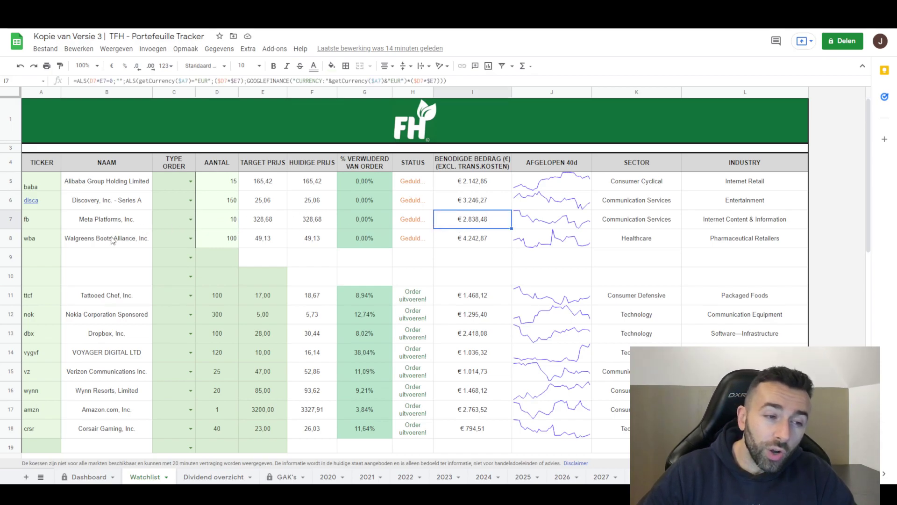
click(211, 241)
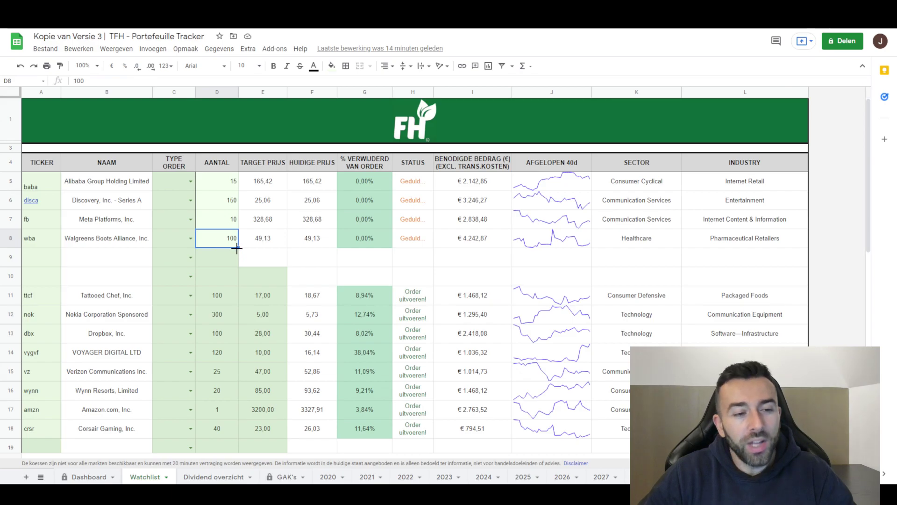
click(329, 242)
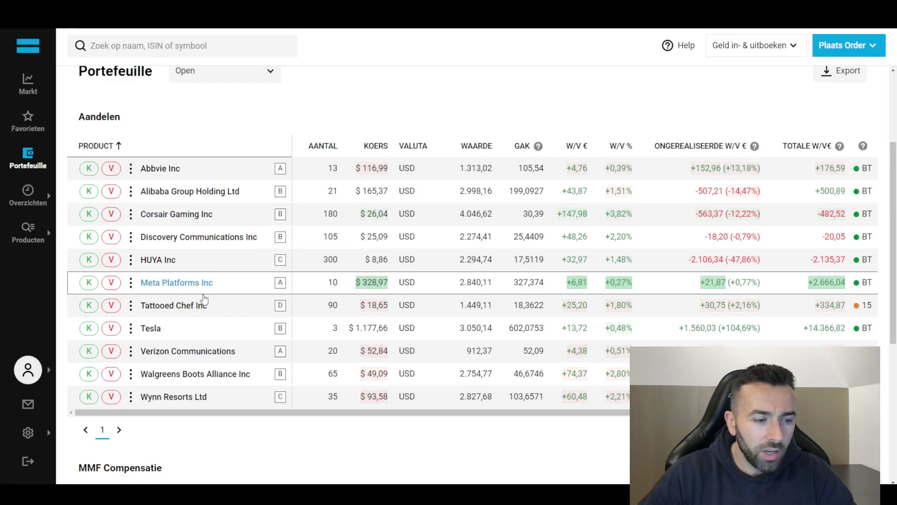
Step: Check the holdings in the DEGIRO portfolio, and highlight the required amounts in I5:I8 and I11:I18 of the watchlist
scroll(518, 386, down, 2)
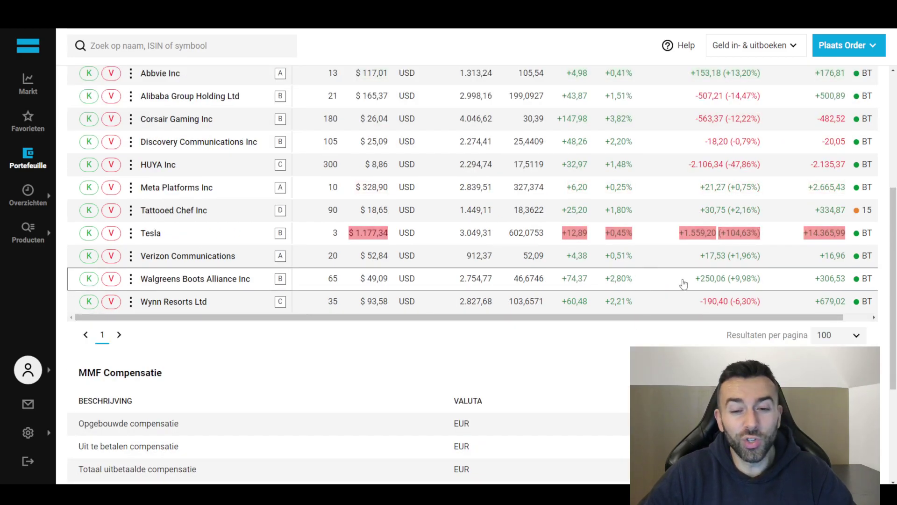
key(ctrl+Tab)
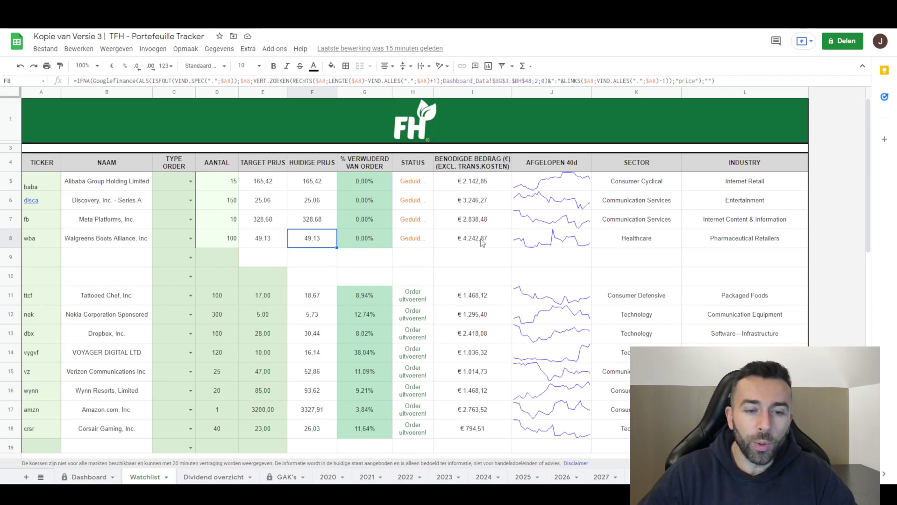
drag(495, 242, 495, 186)
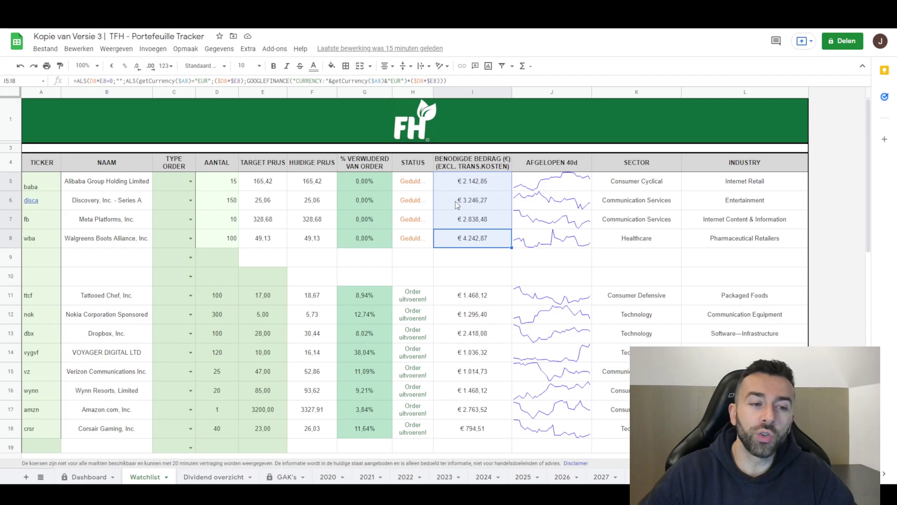
drag(452, 301, 451, 435)
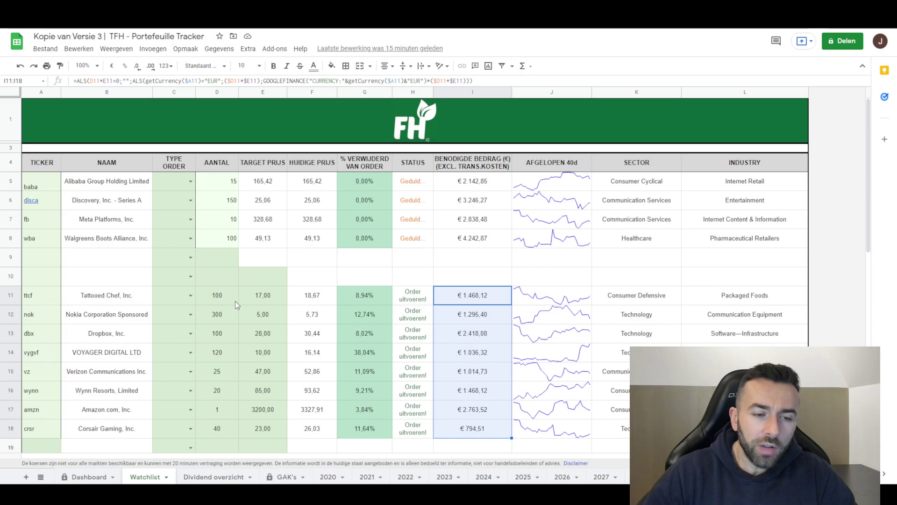
Step: Review Tattooed Chef's current price, target price, quantity and required amount, and Nokia's percentage distance from its order in the watchlist
click(330, 297)
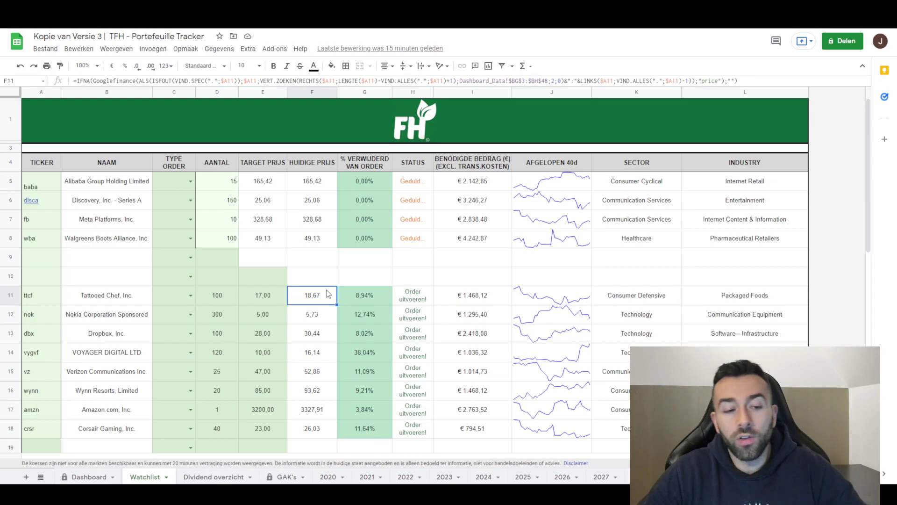
click(276, 296)
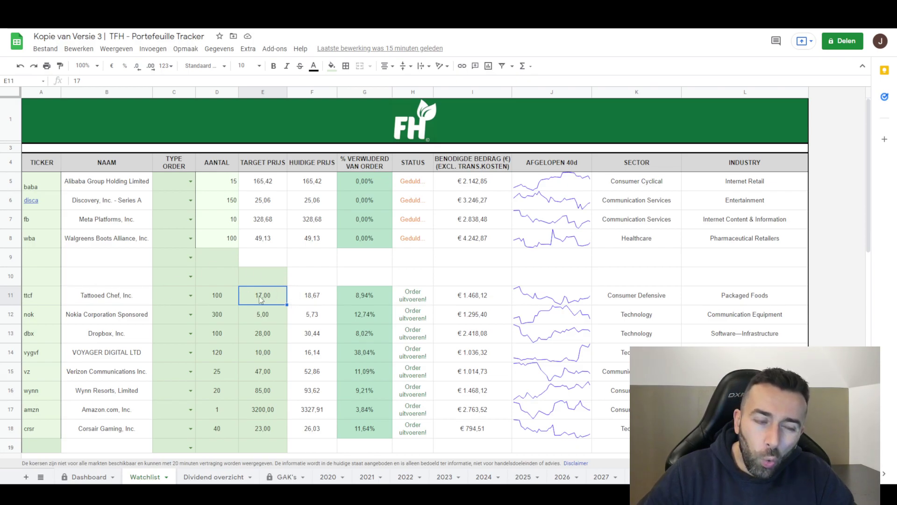
click(236, 297)
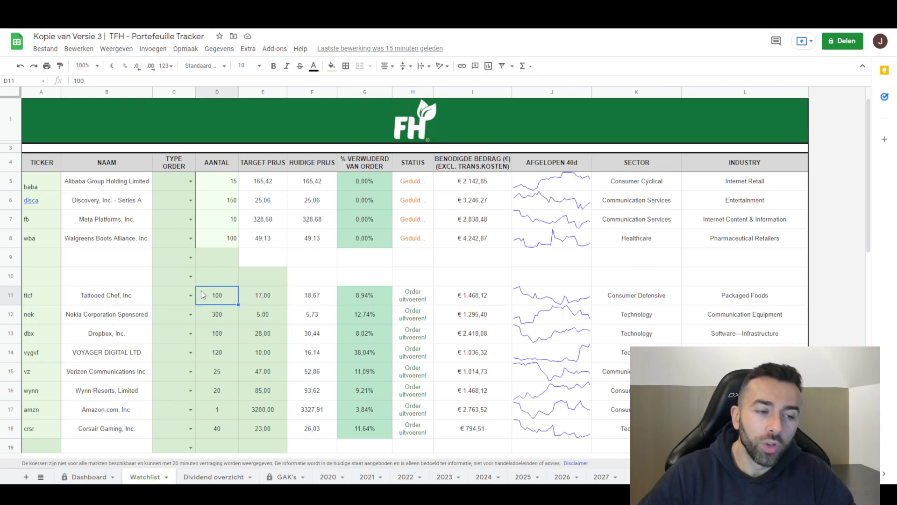
click(475, 299)
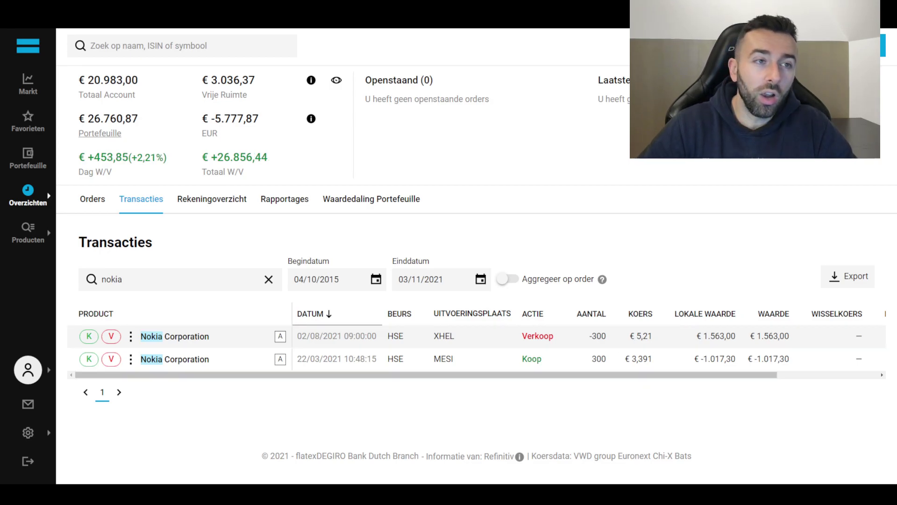
key(ctrl+Tab)
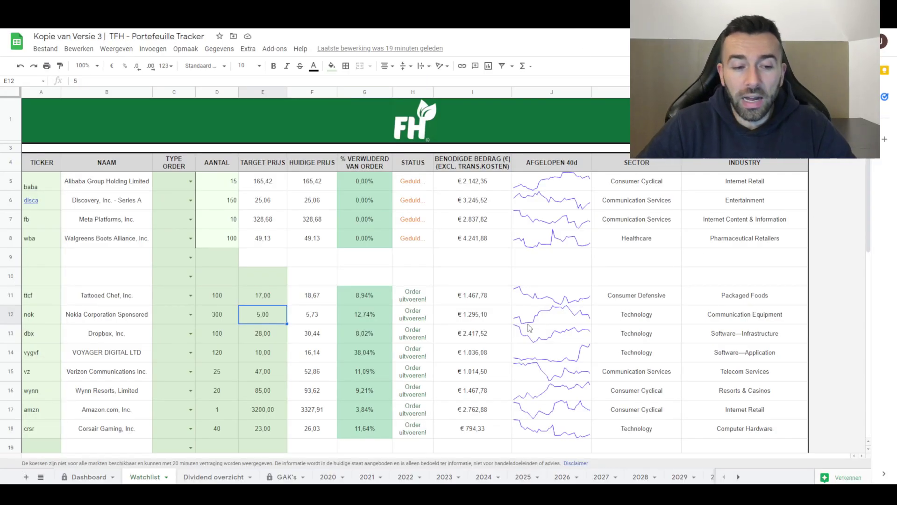
click(365, 316)
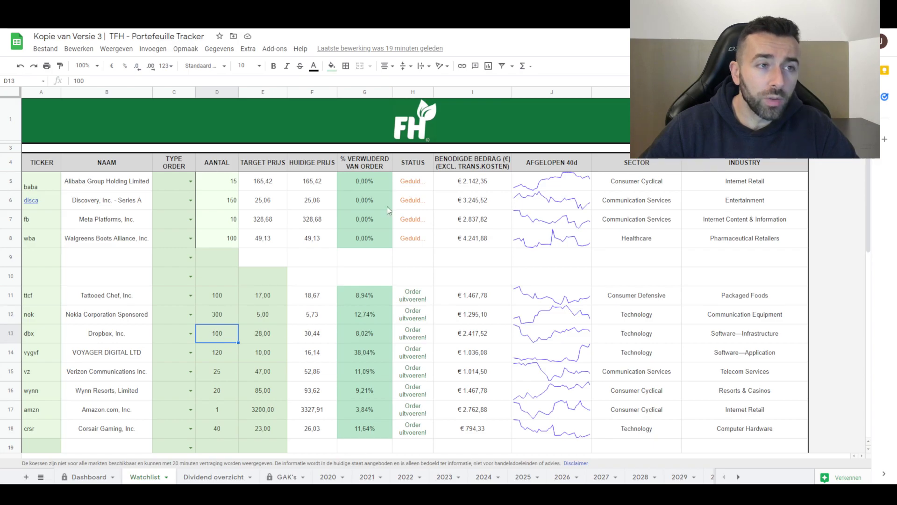
Step: Switch to the DEGIRO transactions overview and search for "dropbo" to view the past Dropbox trades
click(292, 29)
drag(123, 279, 89, 279)
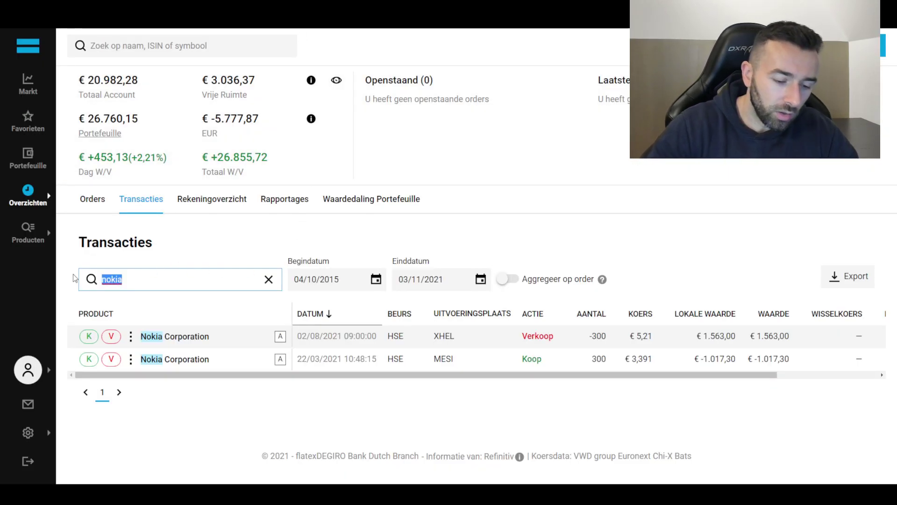
text(dropbo)
scroll(514, 177, down, 1)
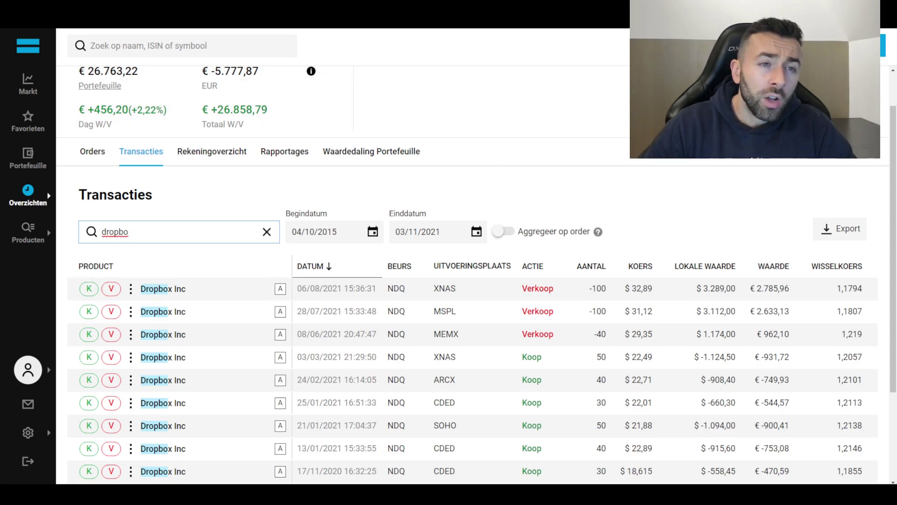
Step: Return to the watchlist and review Dropbox's current price, target price, quantity and required amount
key(ctrl+Tab)
click(324, 338)
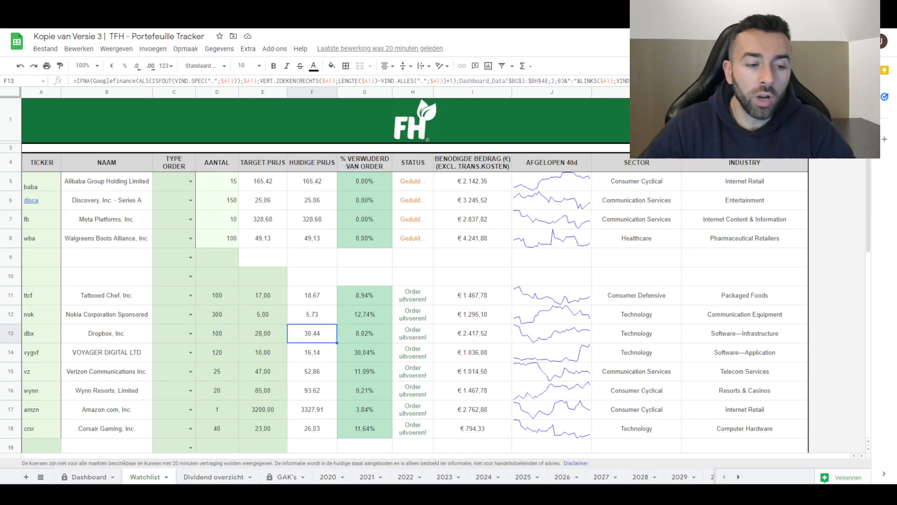
click(275, 335)
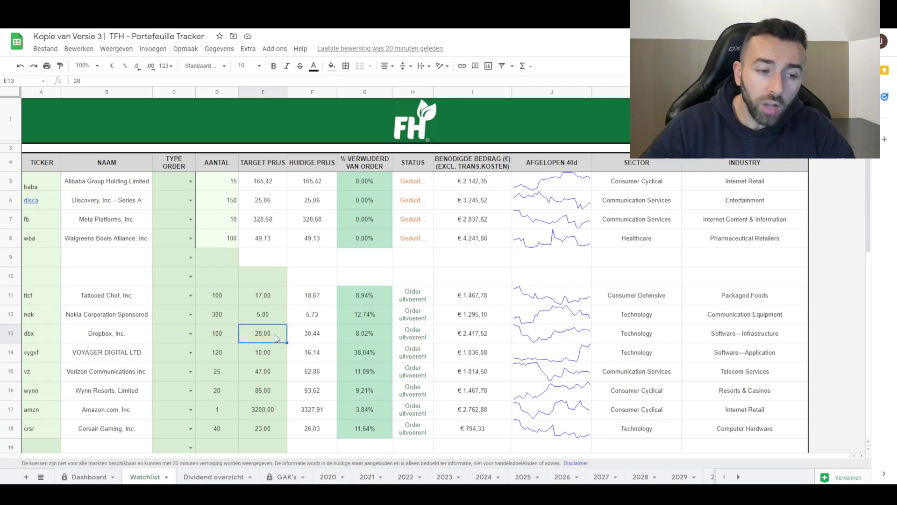
click(230, 334)
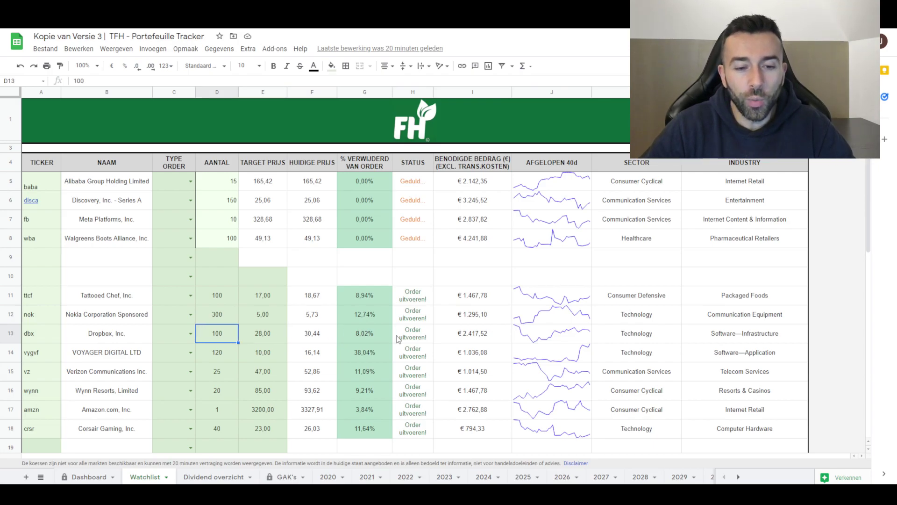
click(486, 335)
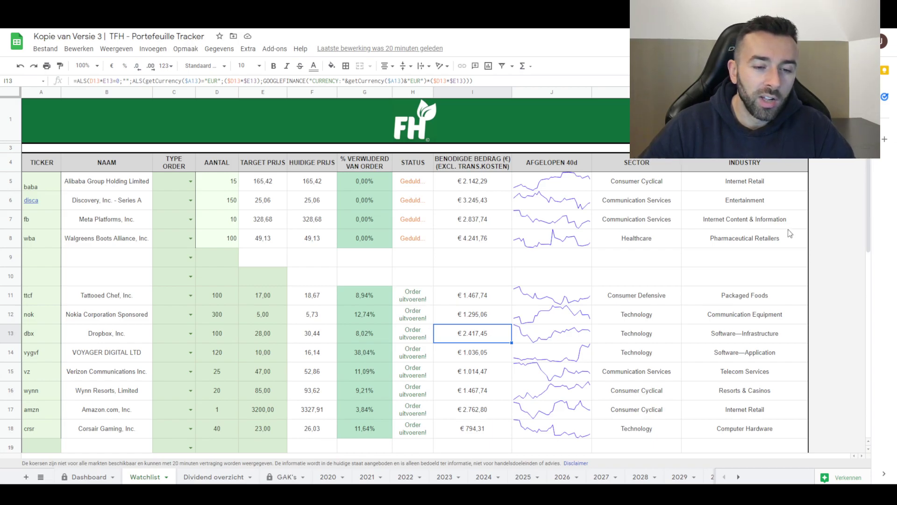
Step: Review Voyager Digital's target price, percentage distance from the order and required amount in the watchlist
click(269, 354)
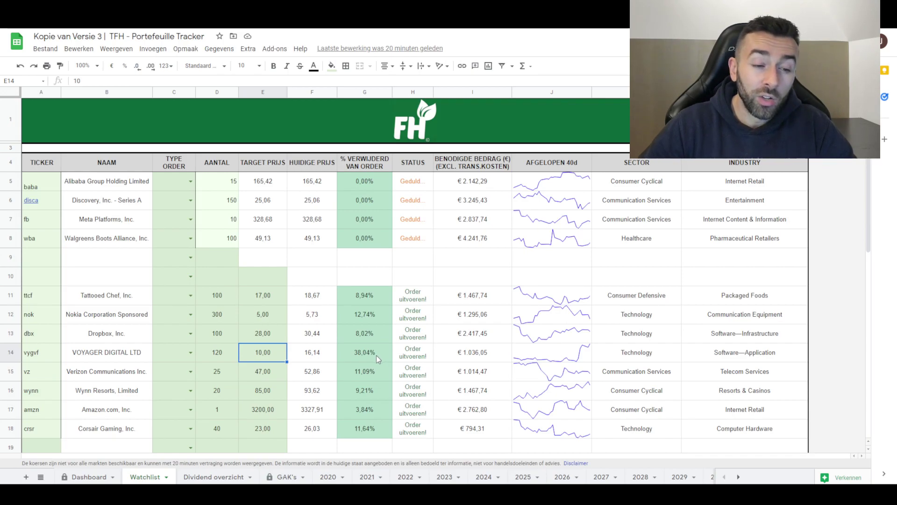
click(379, 352)
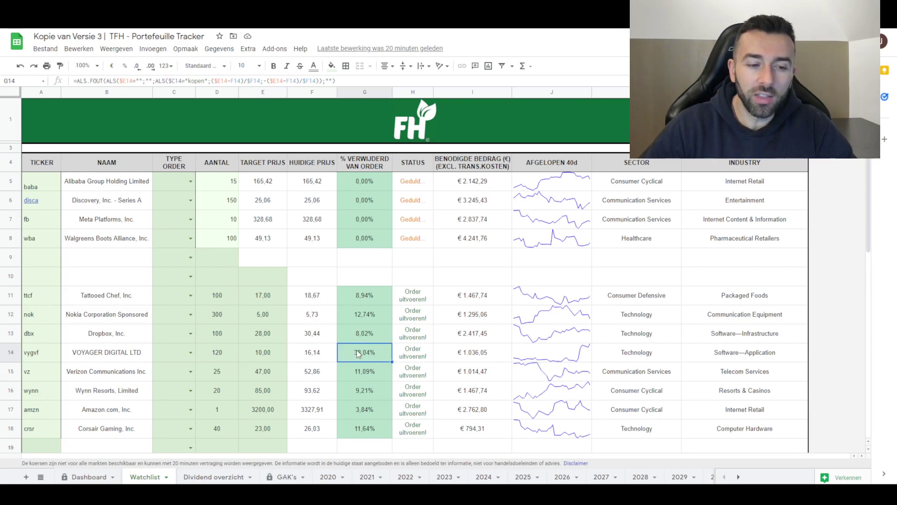
click(280, 353)
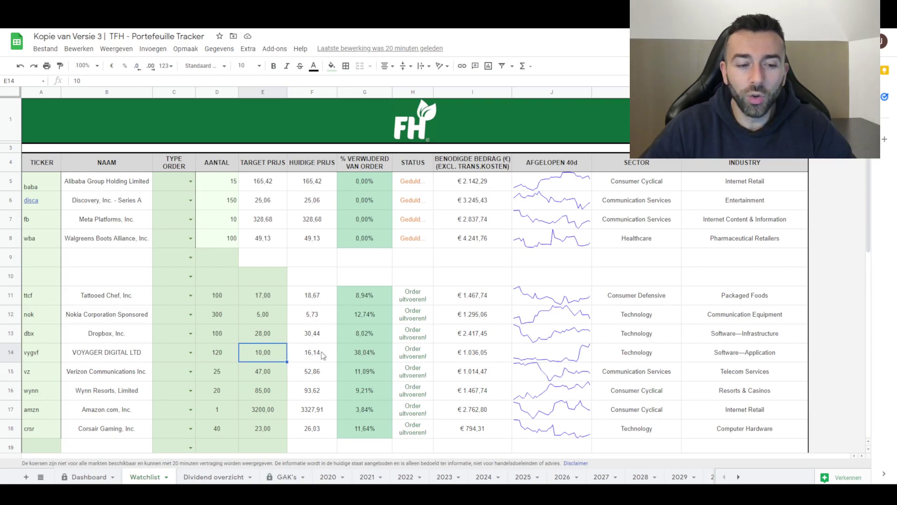
click(377, 351)
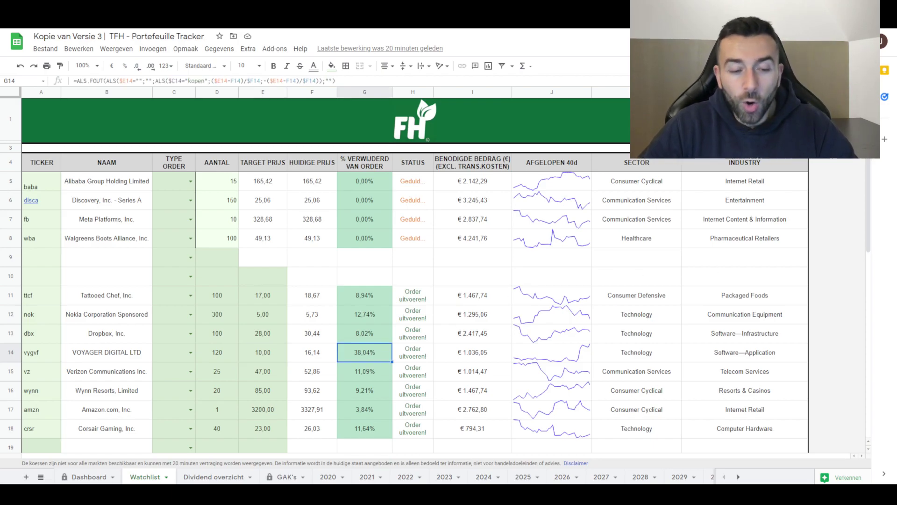
click(490, 354)
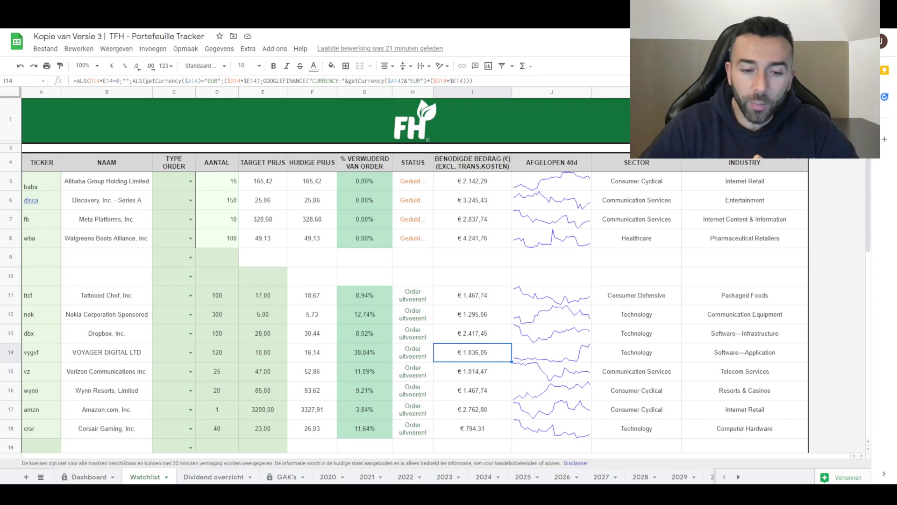
drag(745, 333, 552, 219)
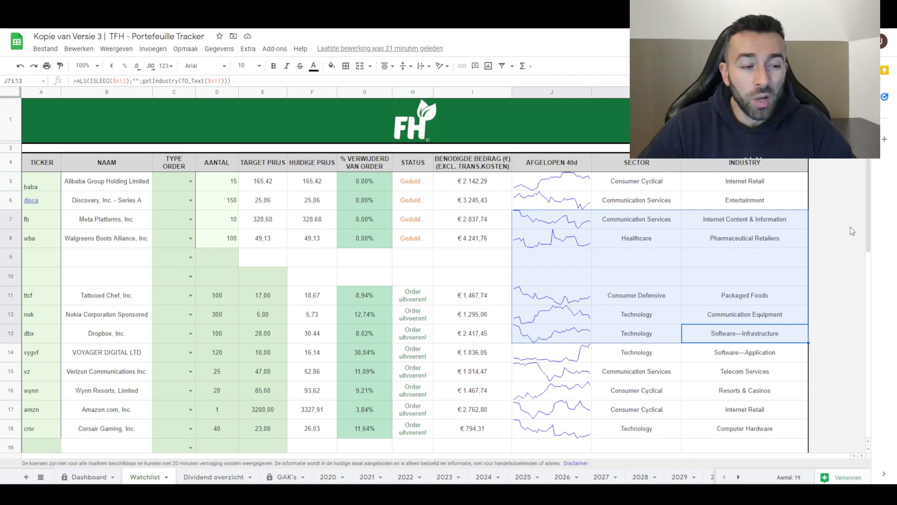
Step: Review the Tattooed Chef and Voyager Digital entries and the required amounts for Discovery and Walgreens Boots Alliance in the watchlist
click(140, 299)
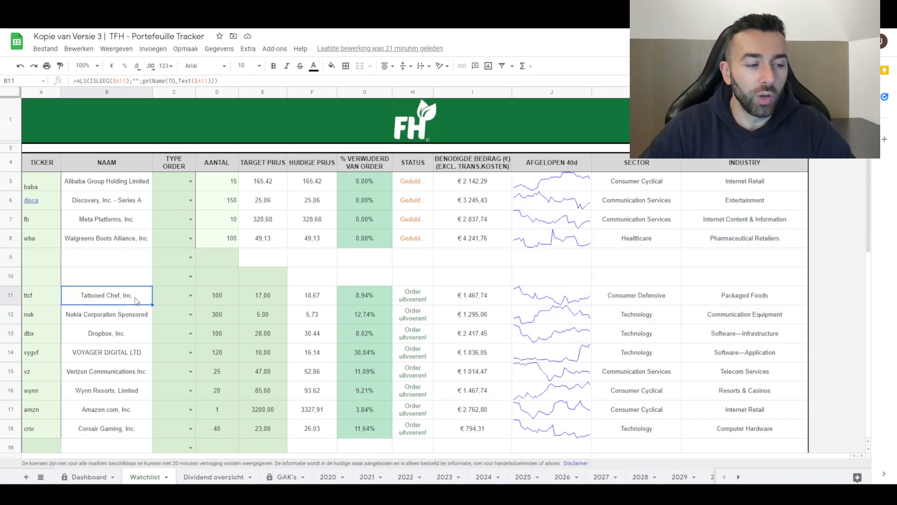
click(142, 351)
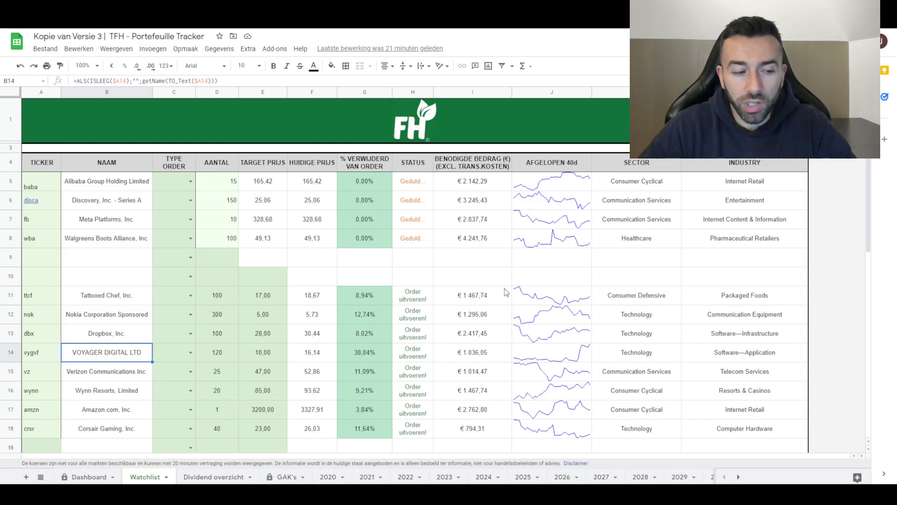
click(497, 201)
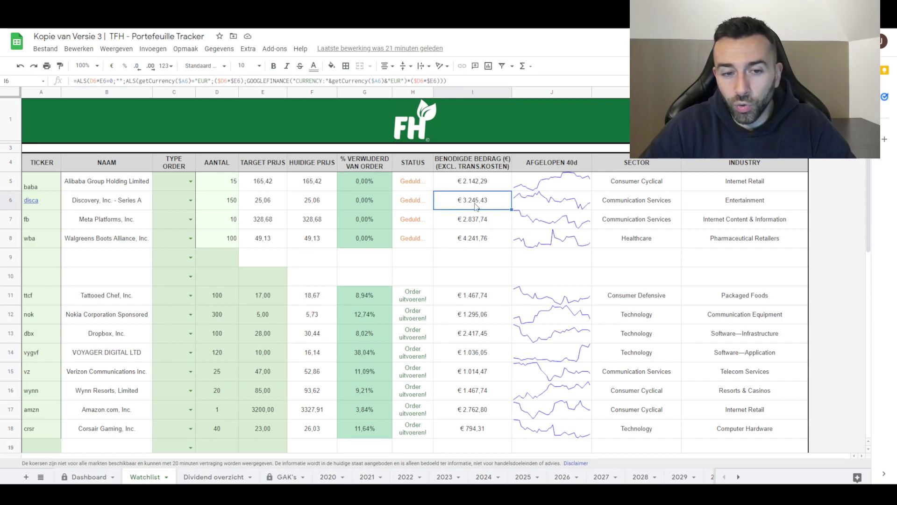
click(496, 243)
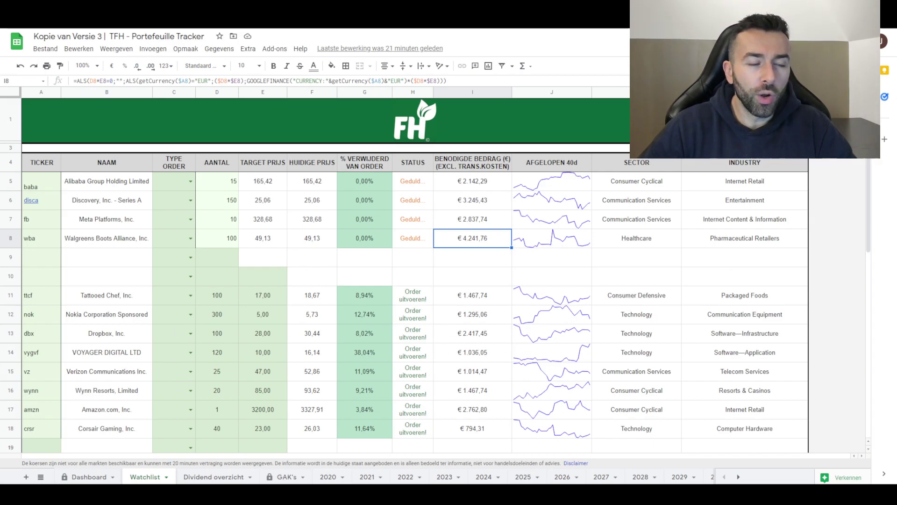
Step: Switch to the DEGIRO portfolio to review the stock holdings and return to the watchlist
key(ctrl+Tab)
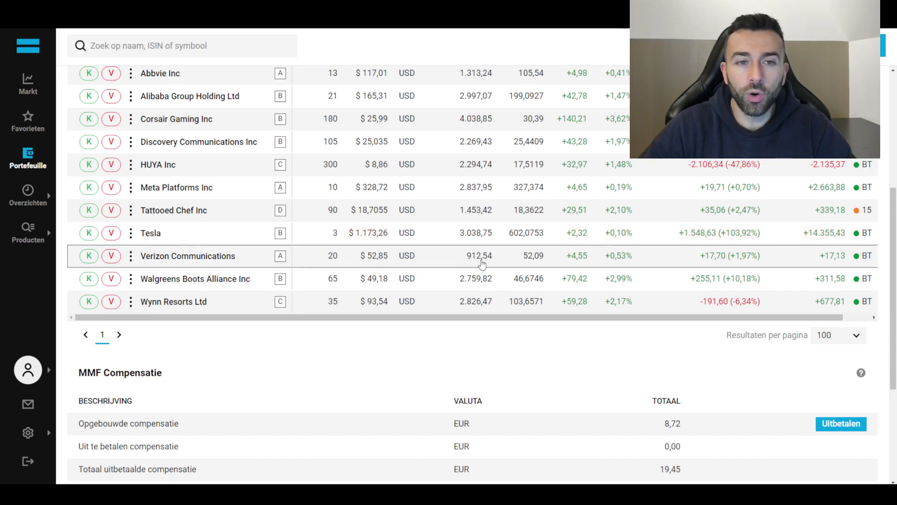
scroll(482, 264, up, 1)
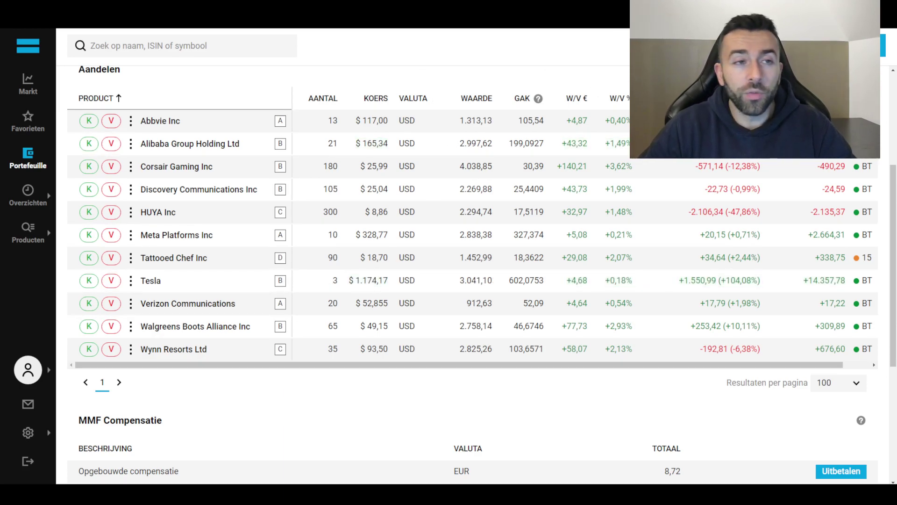
key(ctrl+Tab)
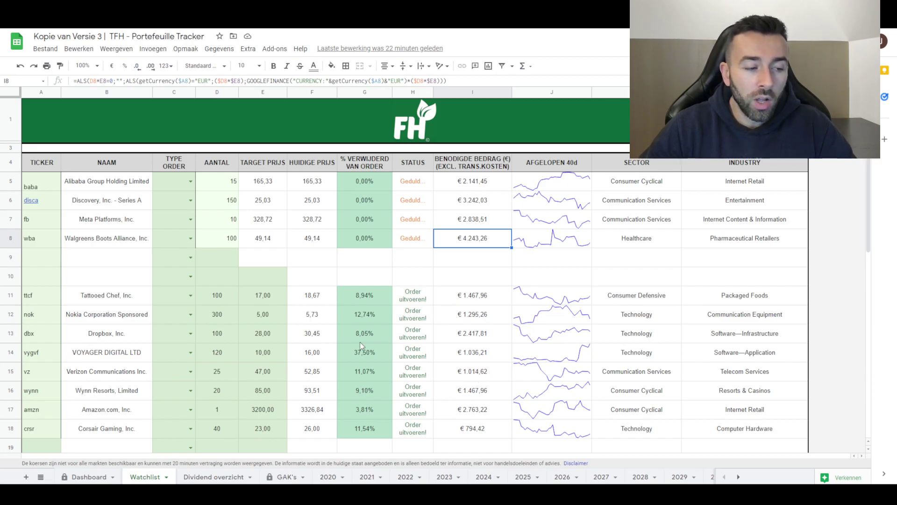
Step: Review the target price and percentage distance from the order for Wynn Resorts and Amazon in the watchlist
click(117, 389)
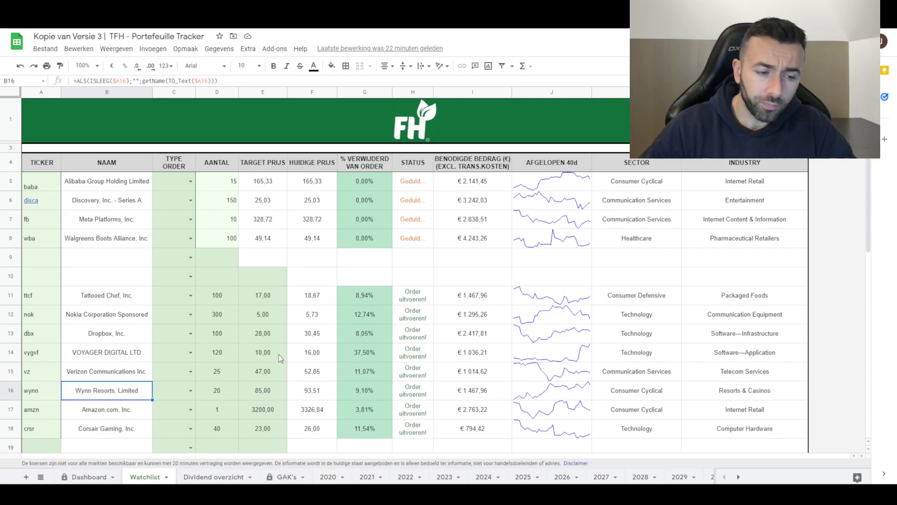
click(273, 391)
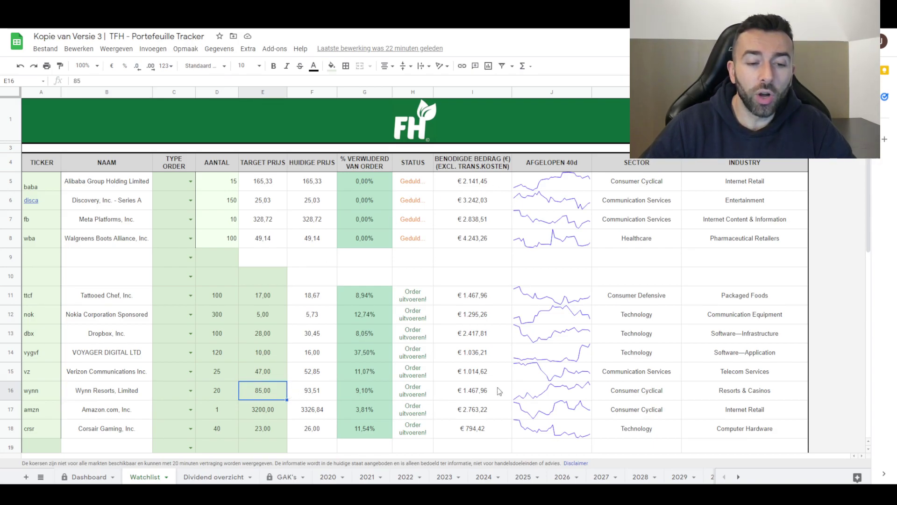
click(366, 393)
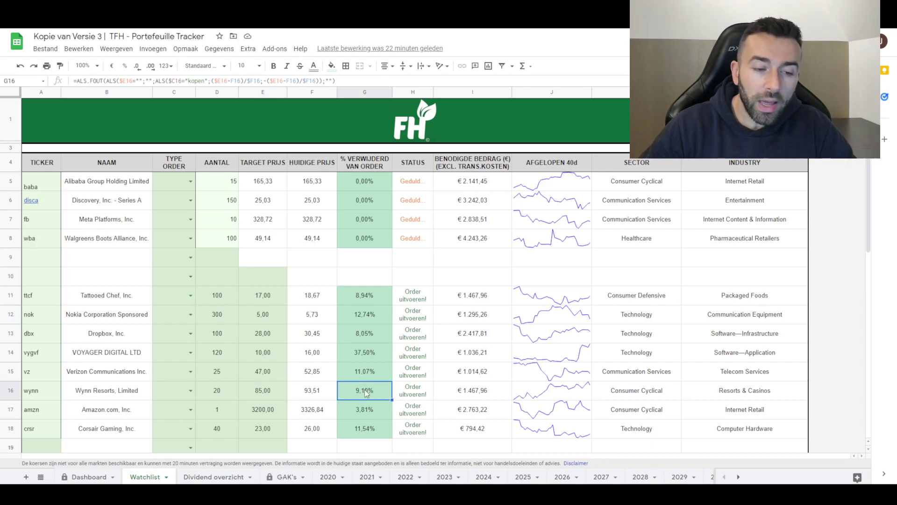
click(138, 411)
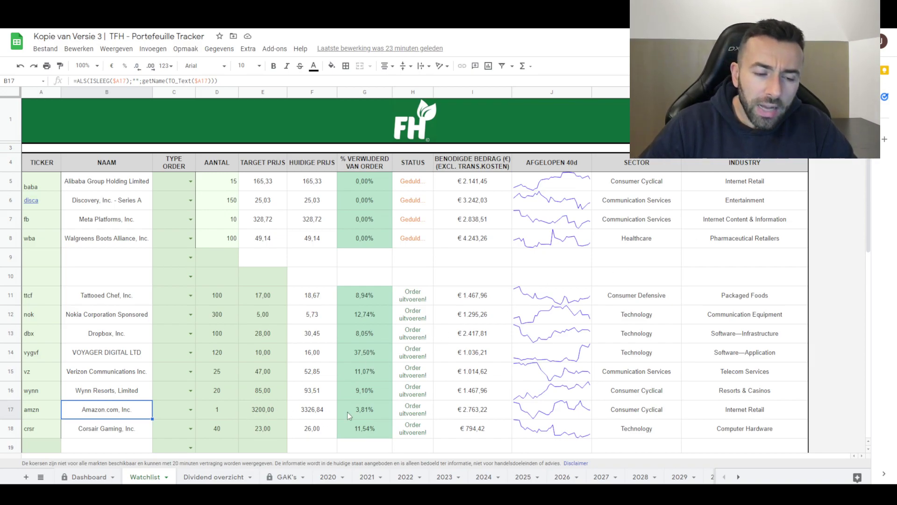
click(270, 410)
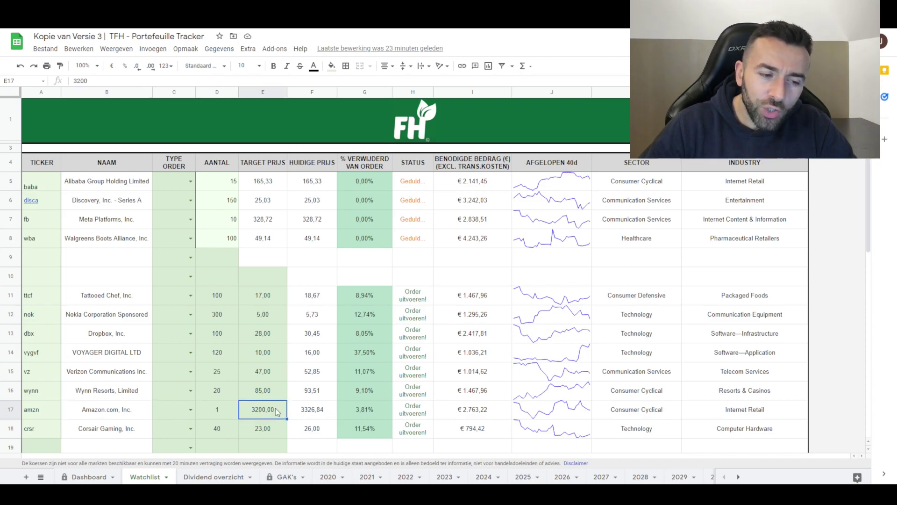
click(365, 411)
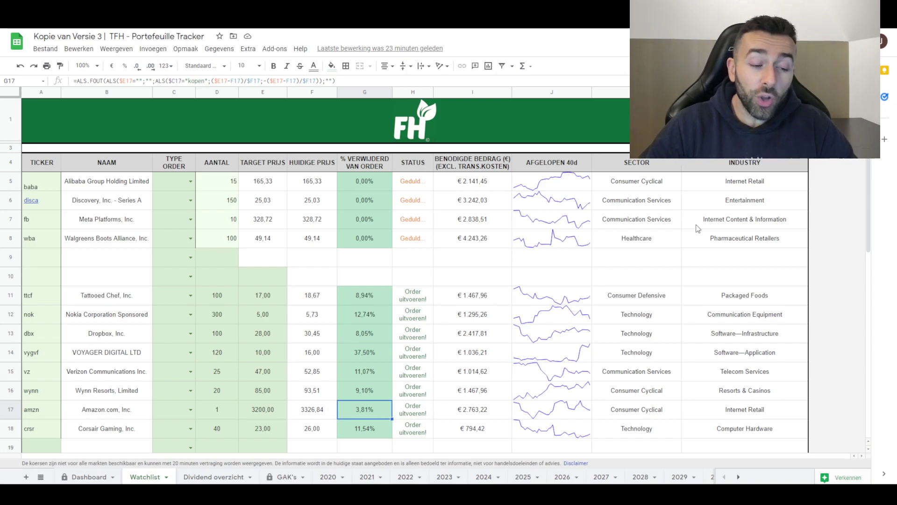
Step: Review Corsair Gaming's target price and current price in the watchlist
click(142, 428)
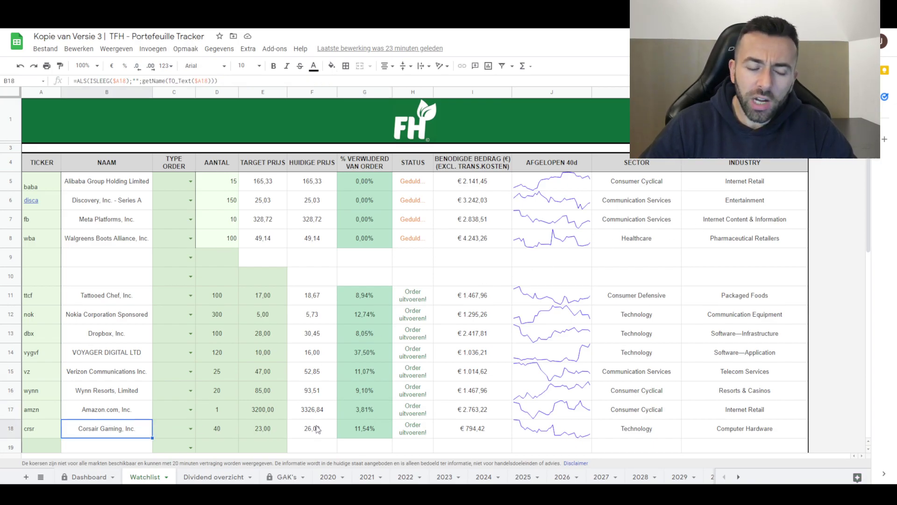
click(274, 427)
click(289, 426)
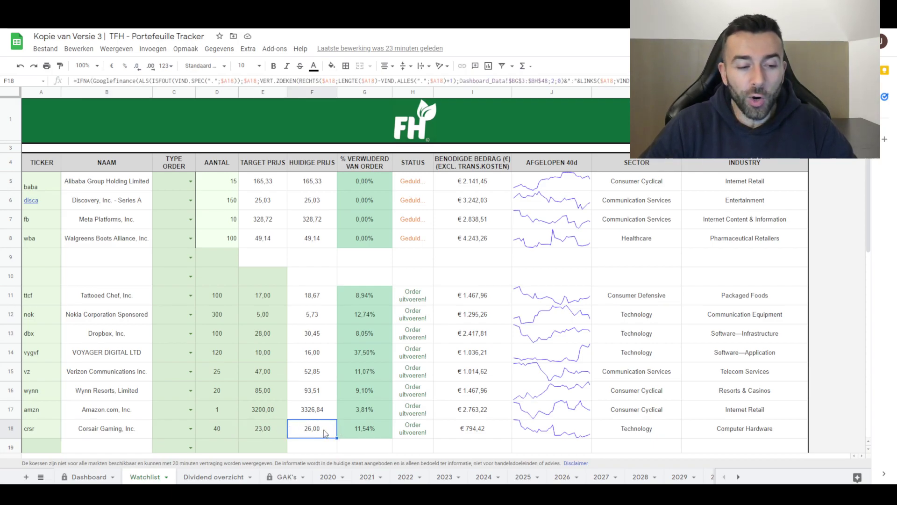
key(ctrl+Tab)
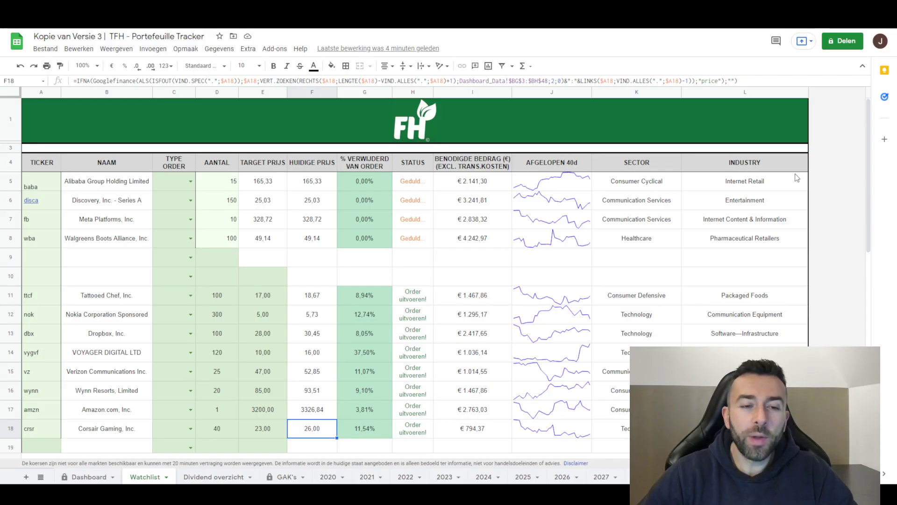
Step: Highlight the required amounts of the stocks from Alibaba to Walgreens Boots Alliance and of the orders from Tattooed Chef to Corsair Gaming
drag(453, 240, 445, 186)
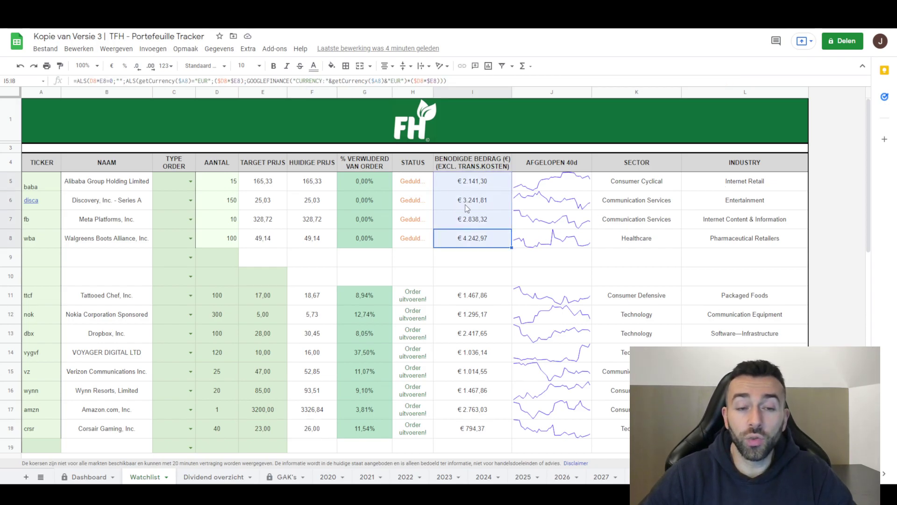
click(334, 240)
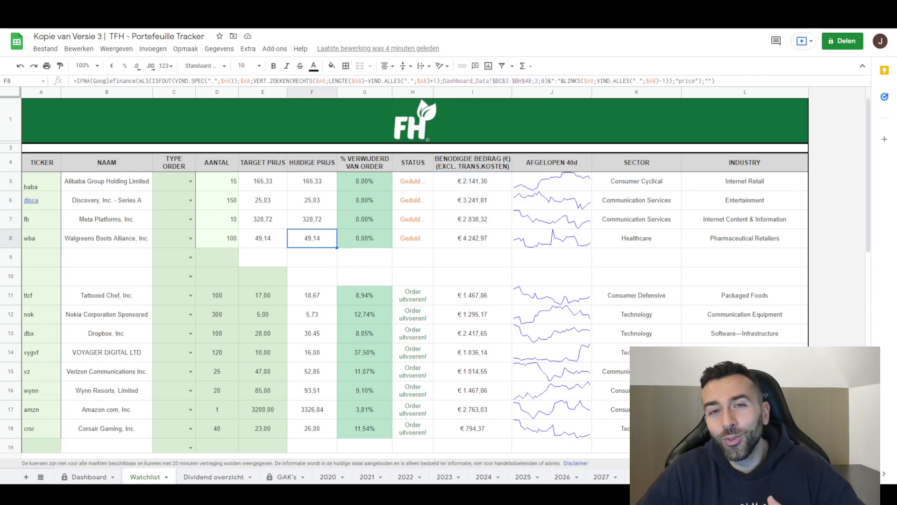
drag(452, 295, 467, 427)
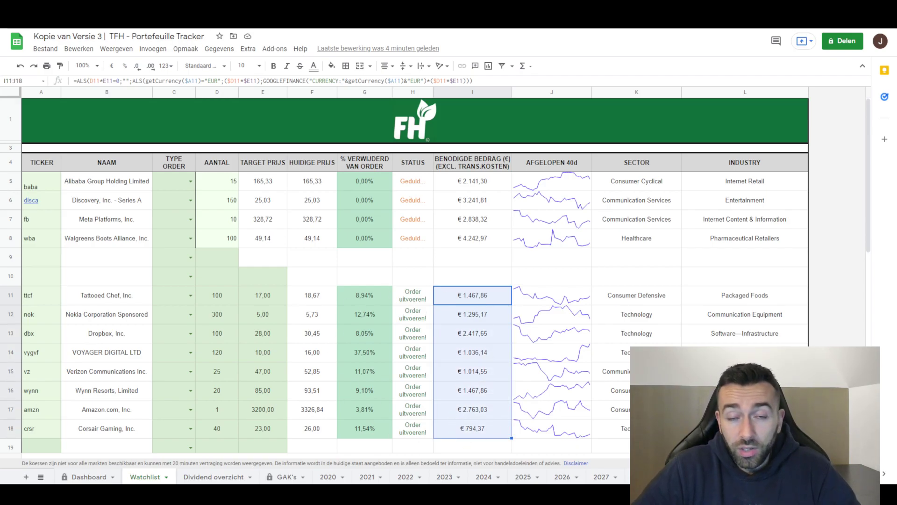
Step: Review the percentage distance from the order for Voyager Digital and Verizon, and Corsair Gaming's current price
click(382, 357)
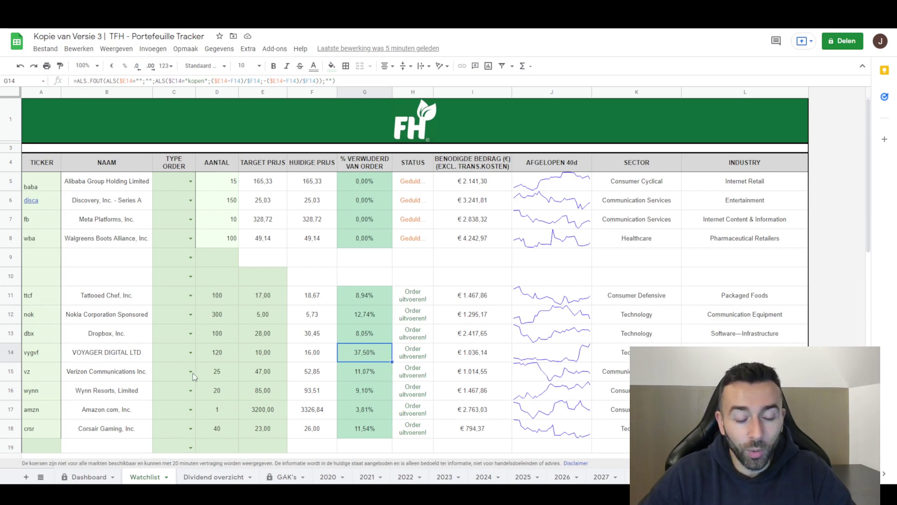
click(380, 378)
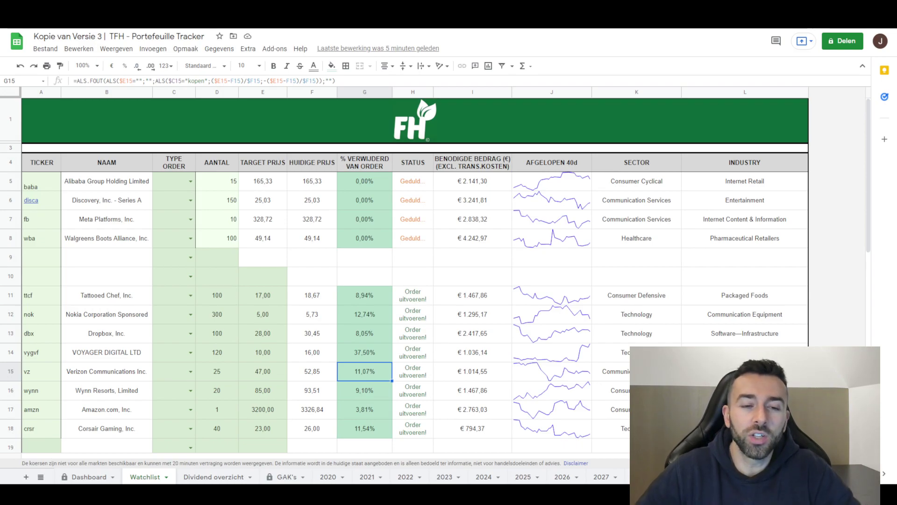
click(312, 428)
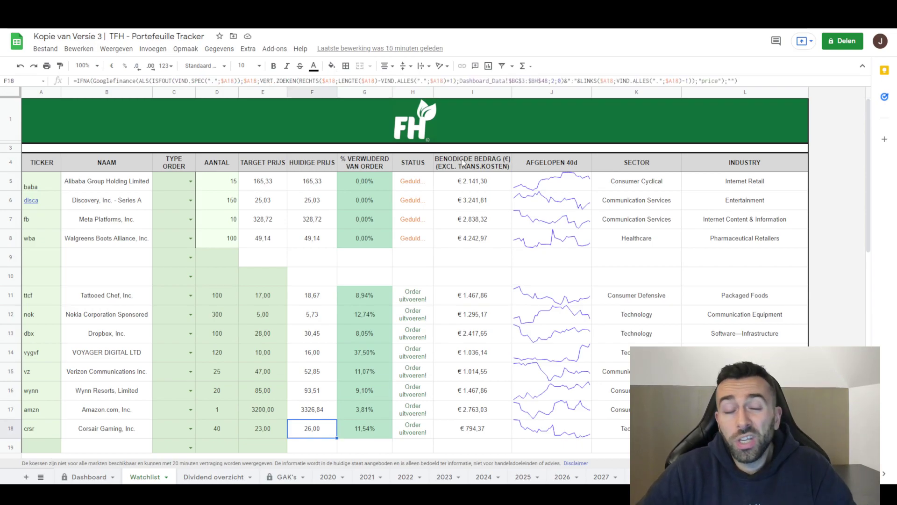
Step: Go through the Alibaba, Discovery, Meta Platforms and Walgreens Boots Alliance entries in the watchlist one by one
click(136, 187)
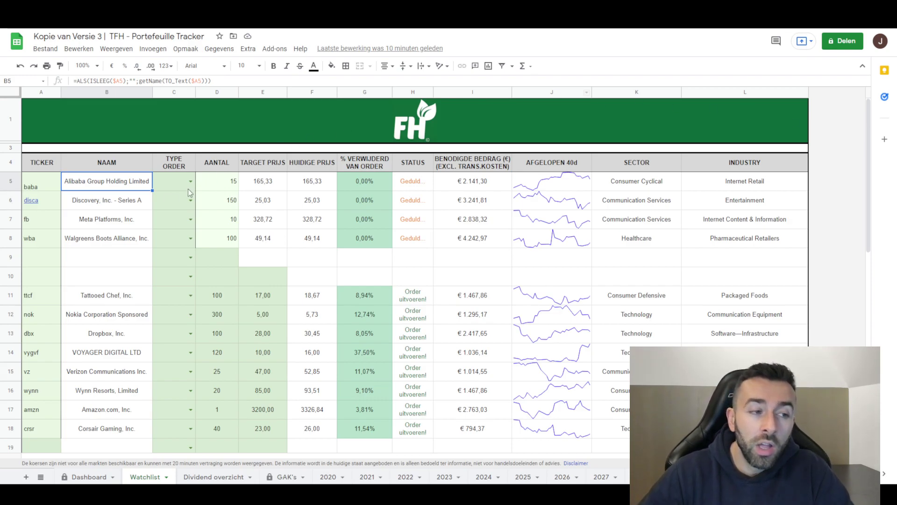
click(141, 201)
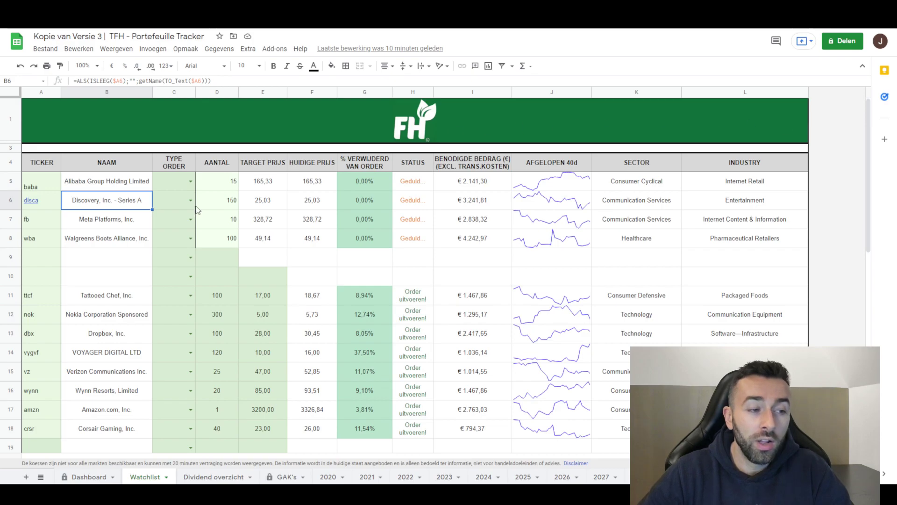
key(Down)
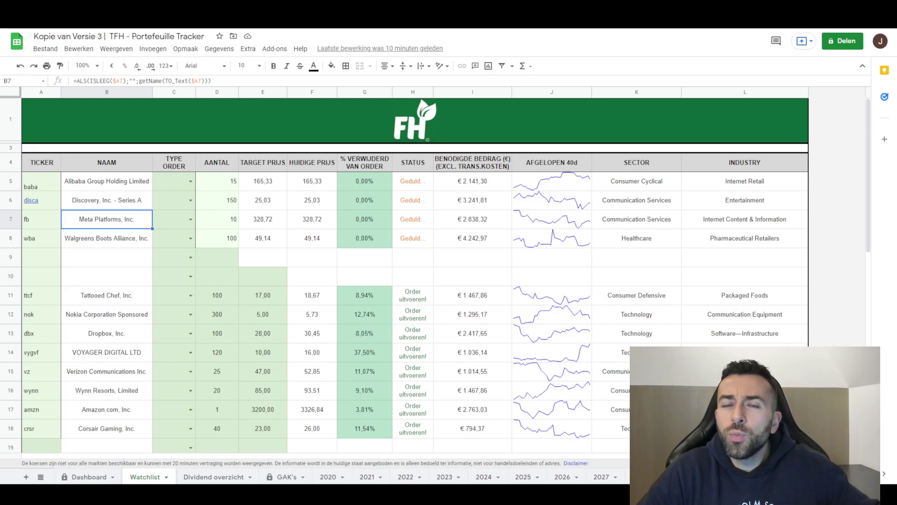
click(142, 243)
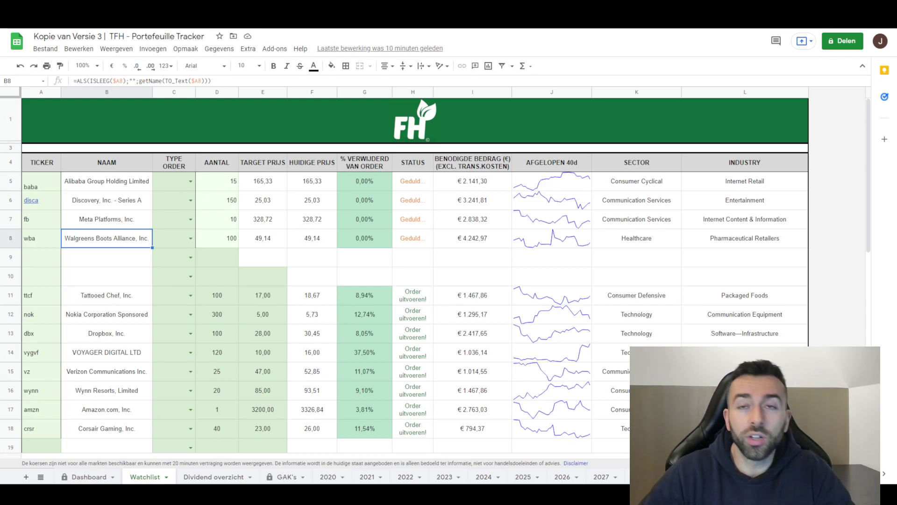
Step: Highlight the stock names from Tattooed Chef to Corsair Gaming and single out Tattooed Chef and Voyager Digital
drag(138, 299, 137, 428)
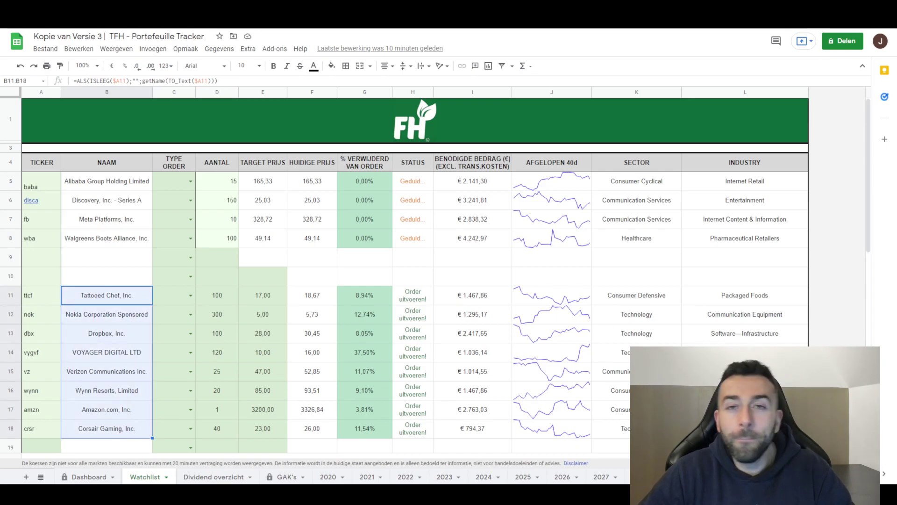
click(137, 300)
click(139, 357)
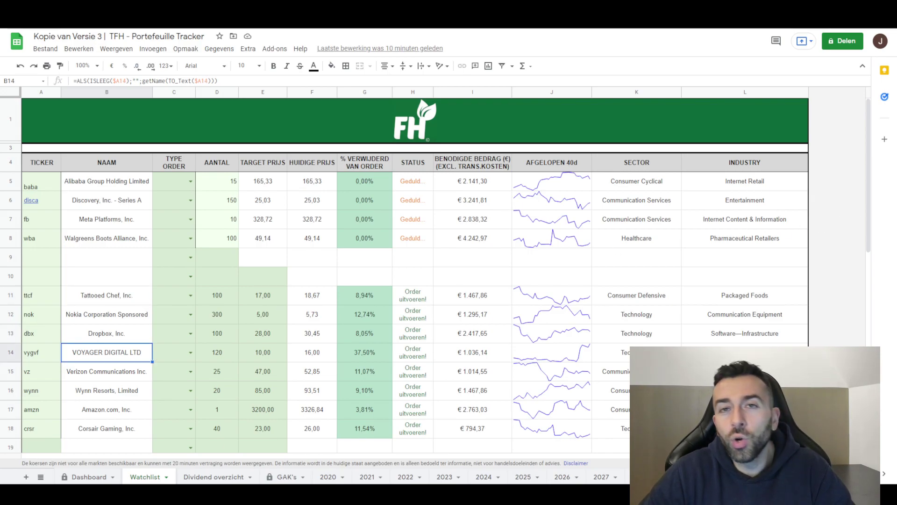